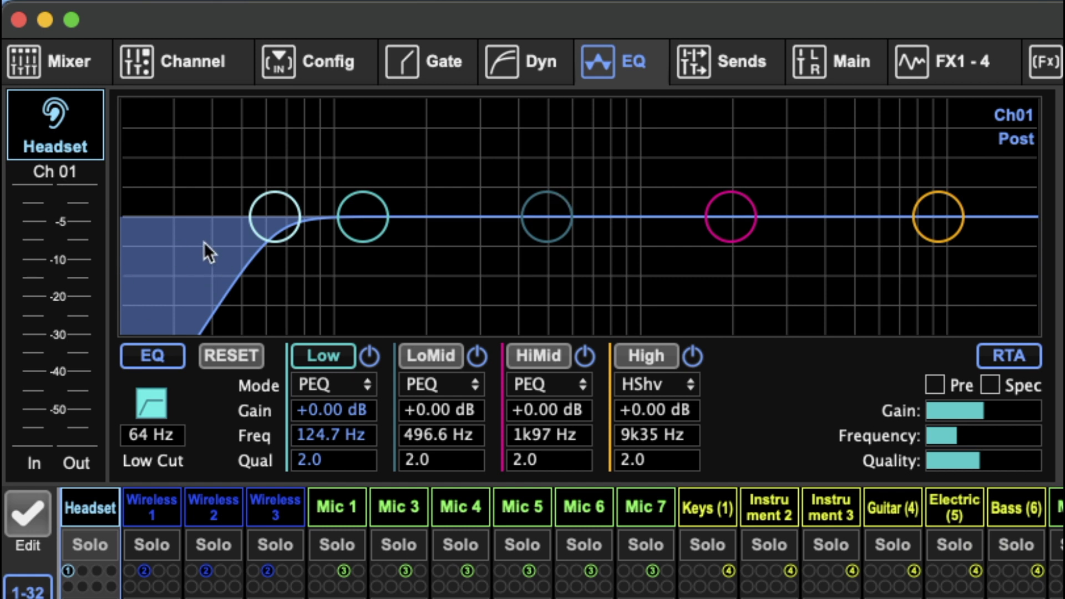
Compare the low cut off and on, lower its frequency, and start entering 57 Hz
click(154, 411)
click(154, 404)
mouse_move(275, 221)
mouse_down()
mouse_move(214, 219)
mouse_move(307, 218)
mouse_move(257, 223)
mouse_up()
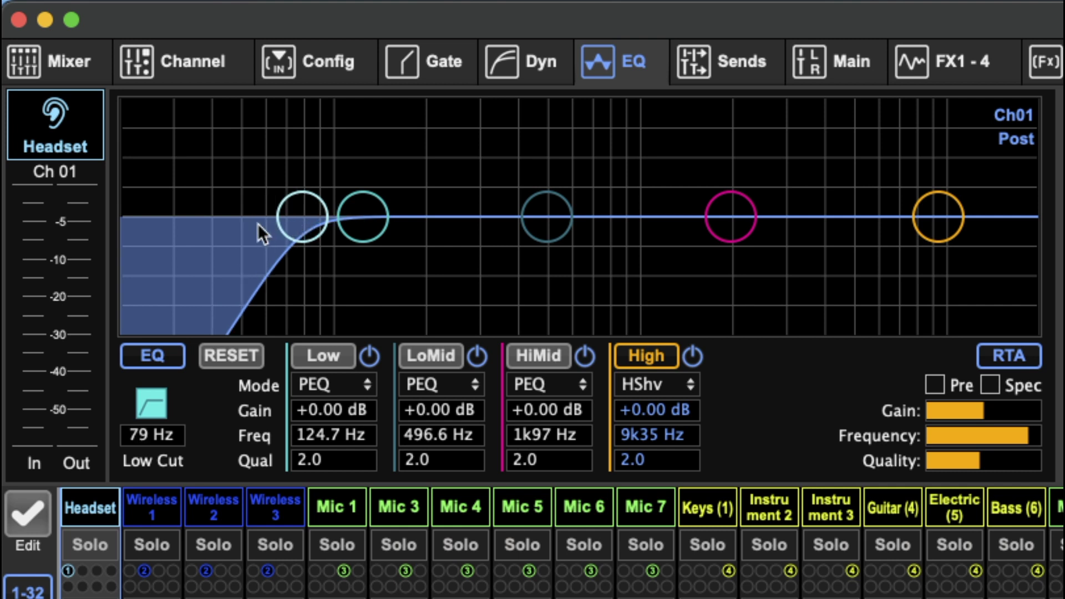
click(141, 435)
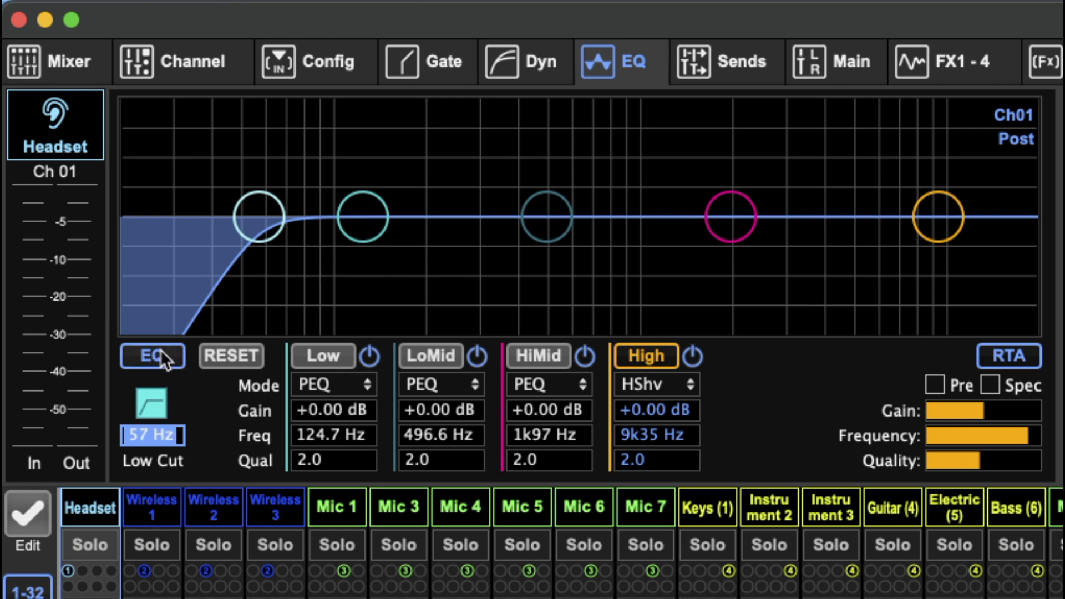
Apply the 57 Hz low cut and reset all four EQ bands to flat
click(232, 355)
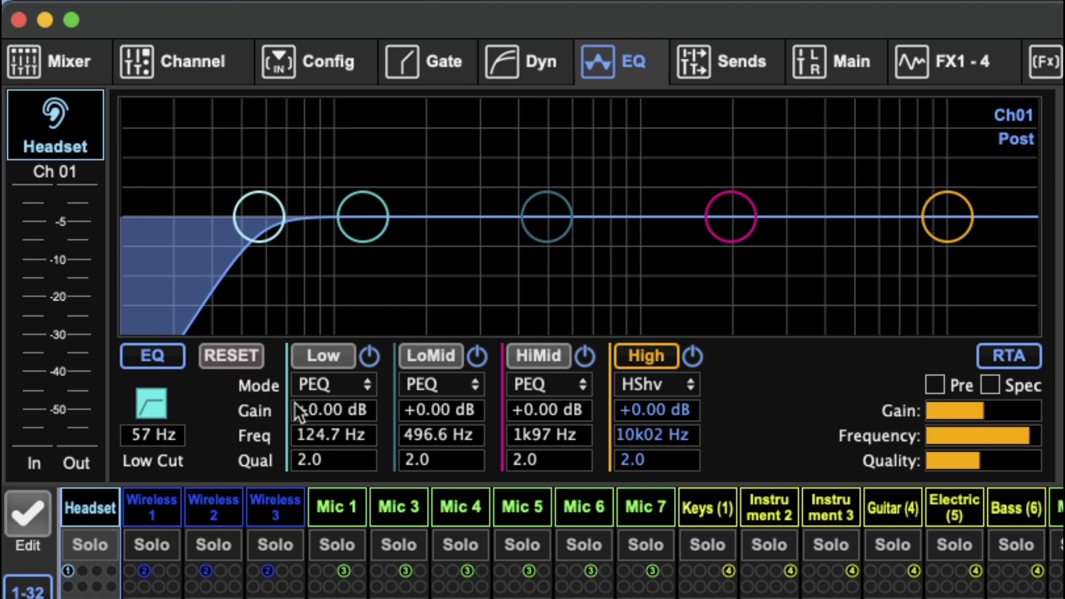
click(212, 355)
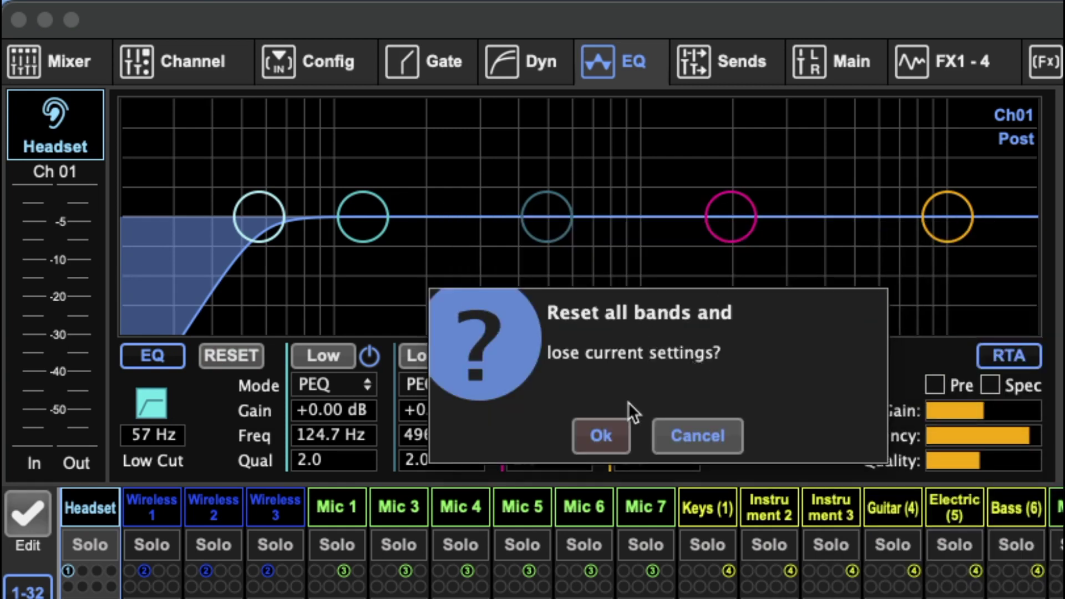
click(602, 436)
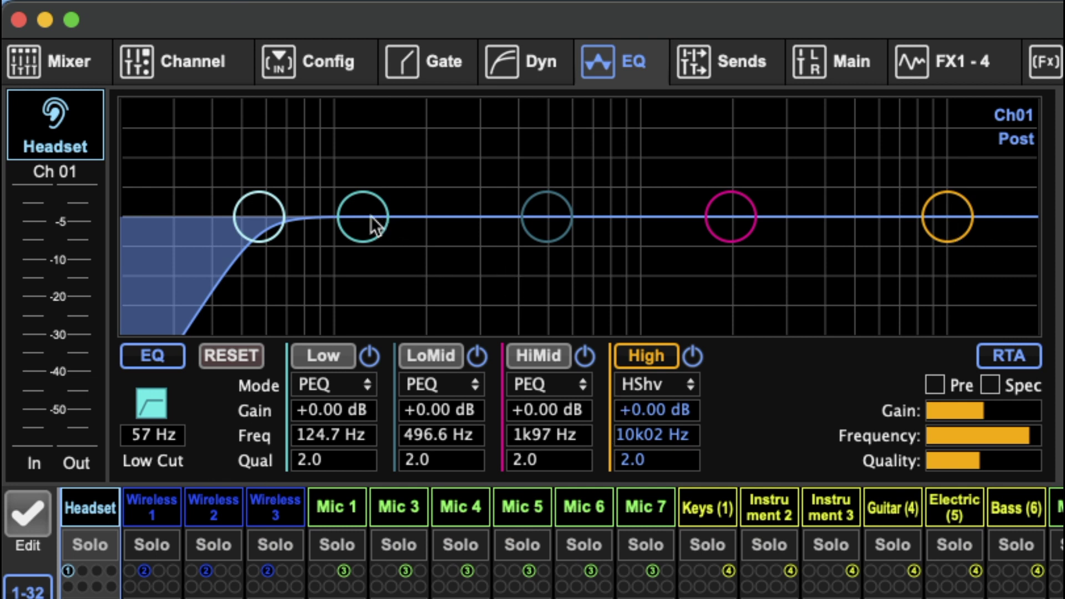
Demonstrate shaping (LoMid and High +15 dB, Low and 2k79 Hz HiMid cut), then reset all bands again
drag(372, 223, 458, 296)
drag(547, 216, 583, 128)
drag(731, 217, 777, 278)
drag(937, 211, 933, 123)
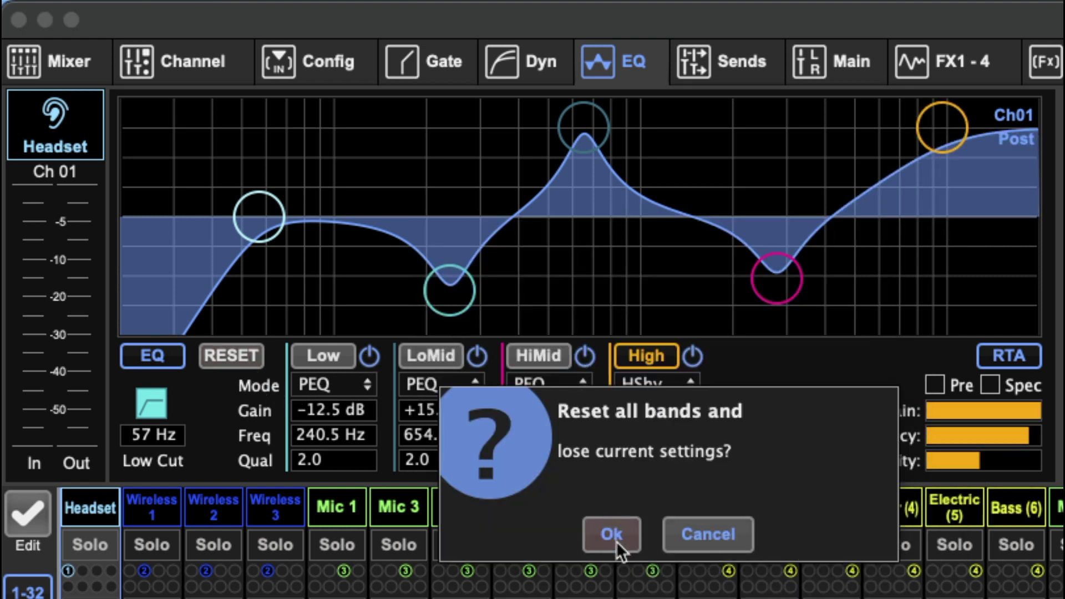
click(614, 544)
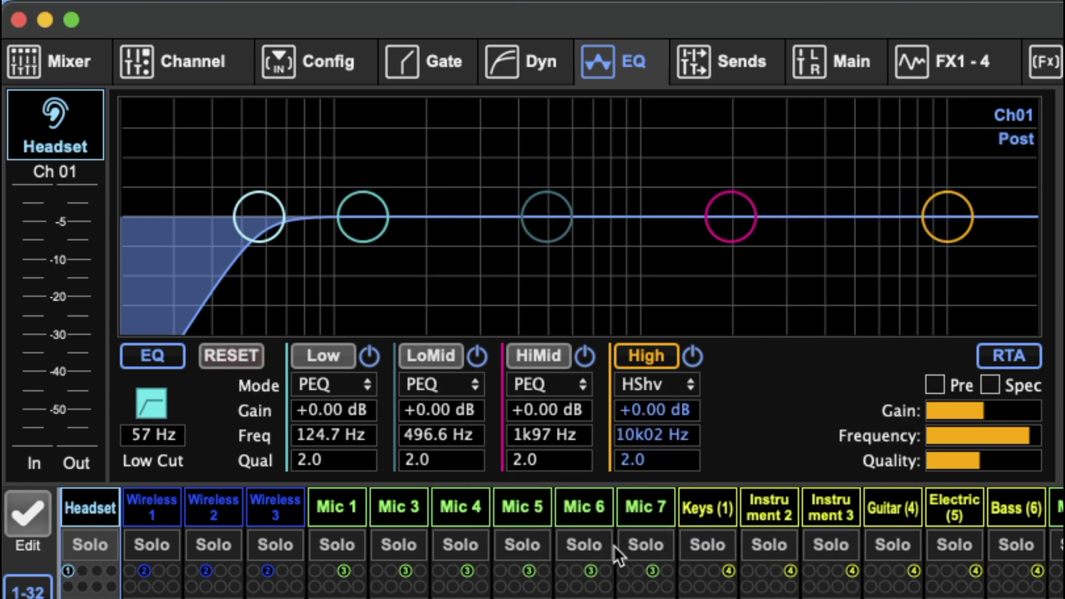
Keep the Low band as PEQ and cut it to -15 dB near 176 Hz
click(327, 354)
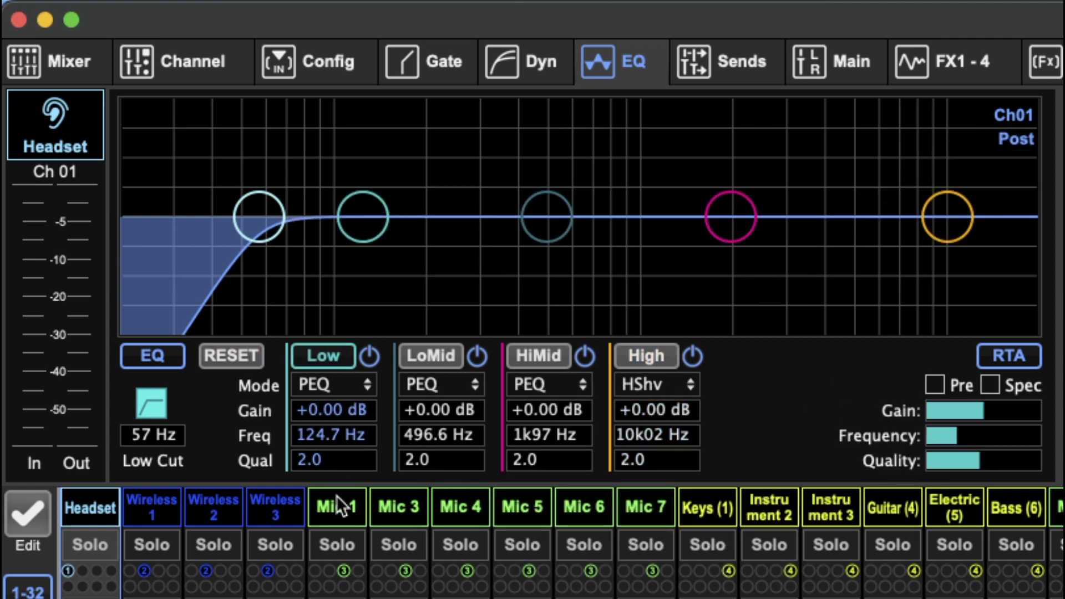
click(422, 350)
click(332, 354)
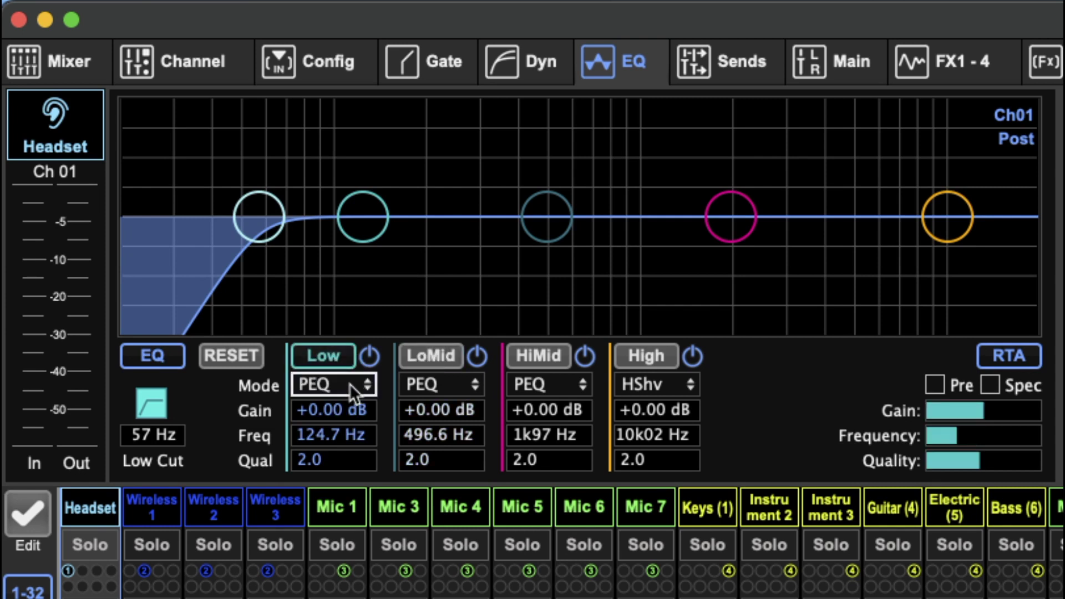
click(350, 383)
click(348, 386)
drag(369, 226, 384, 329)
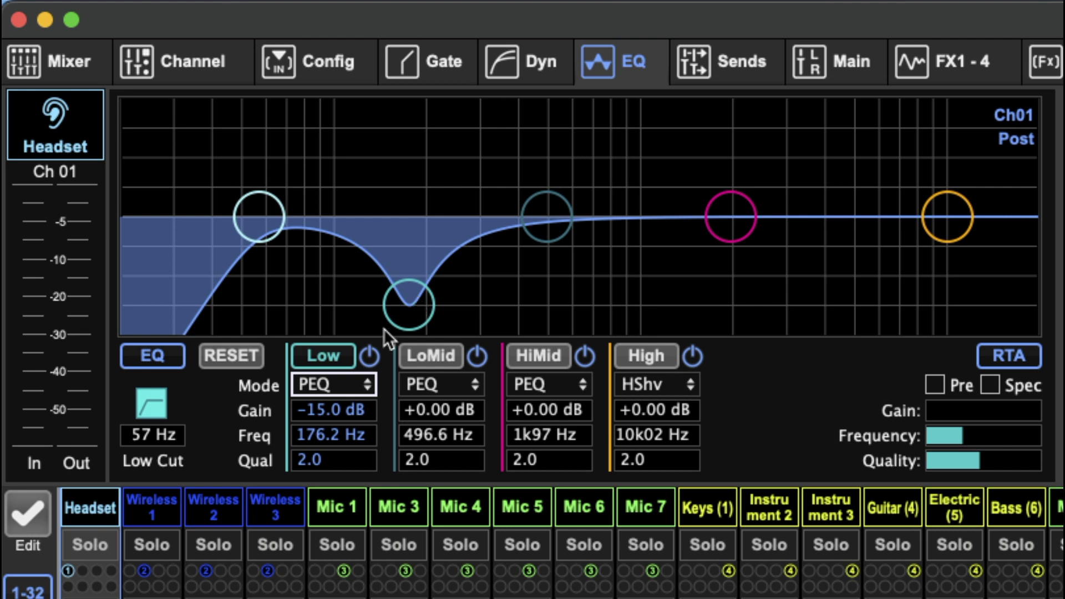
Try the Low band as VEQ, then return it to PEQ
click(350, 383)
click(343, 478)
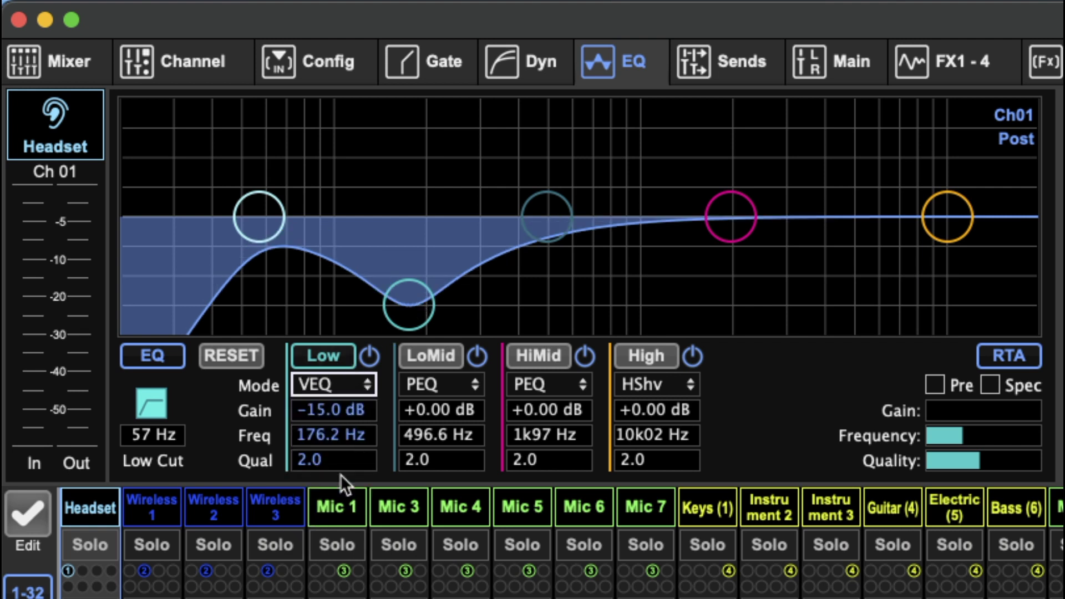
click(349, 383)
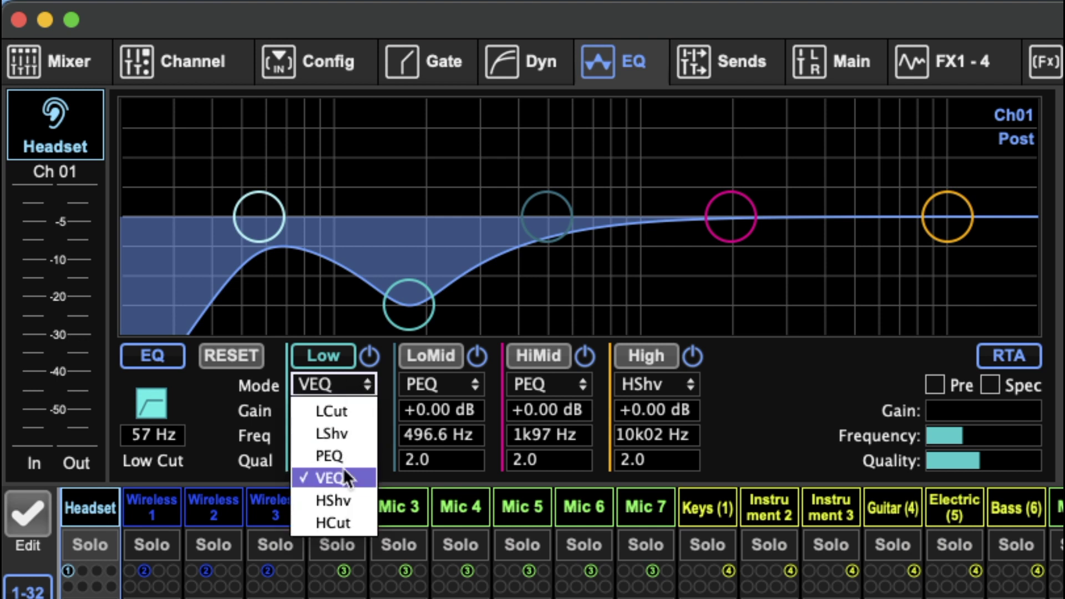
click(352, 451)
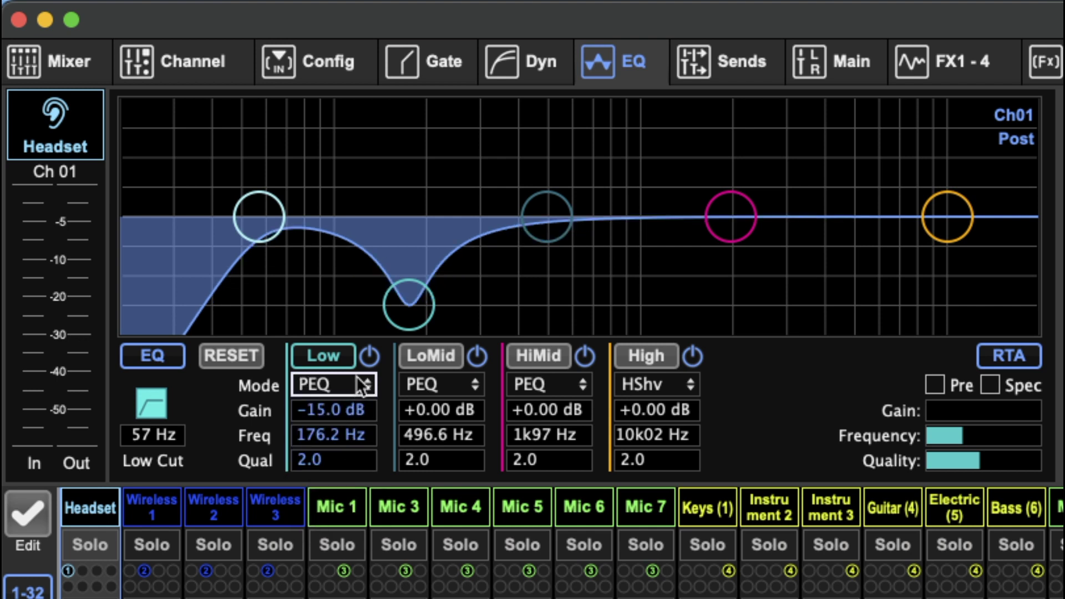
click(349, 386)
click(354, 455)
Try the Low band as a low shelf, then a low cut with a repositioned cutoff
click(350, 382)
click(357, 422)
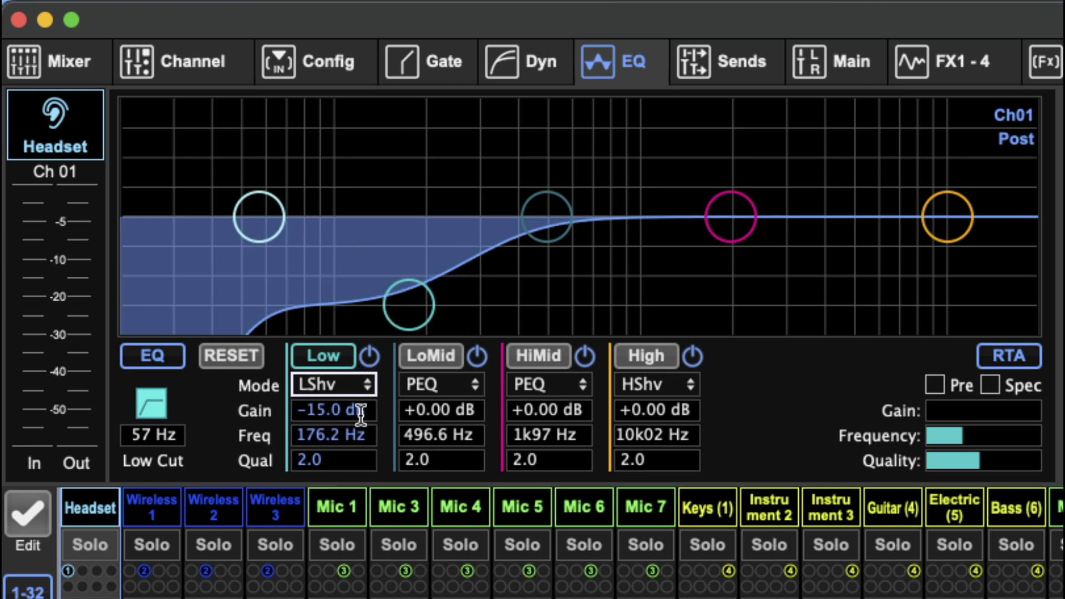
click(347, 383)
click(348, 399)
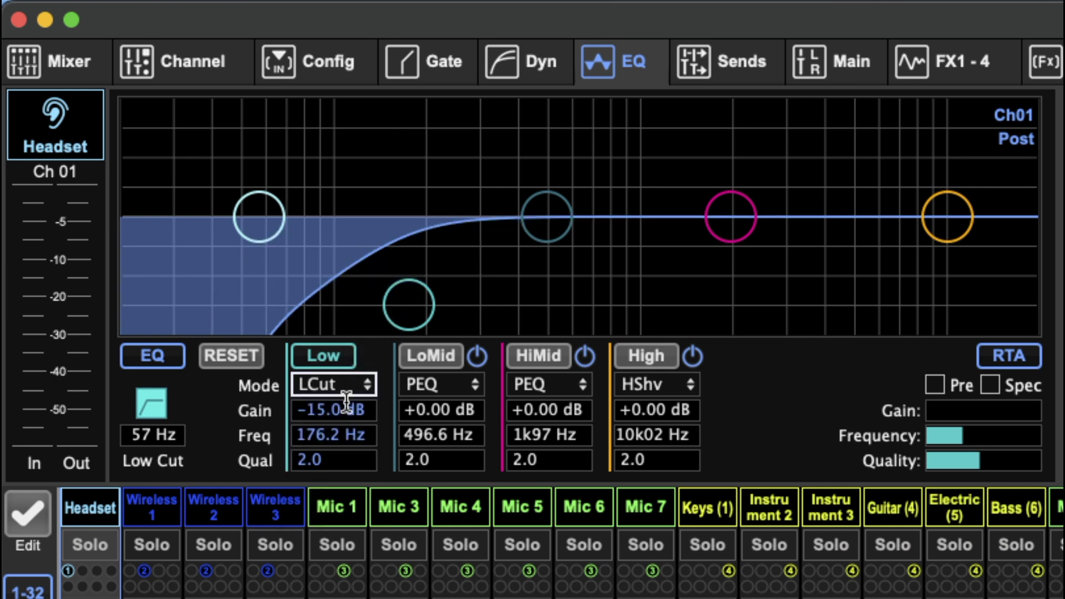
mouse_move(423, 290)
mouse_down()
mouse_move(433, 240)
mouse_move(499, 253)
mouse_move(475, 224)
mouse_move(543, 311)
mouse_move(551, 305)
mouse_move(425, 307)
mouse_up()
Try high shelf and high cut, then return the Low band to PEQ at 0 dB
click(345, 384)
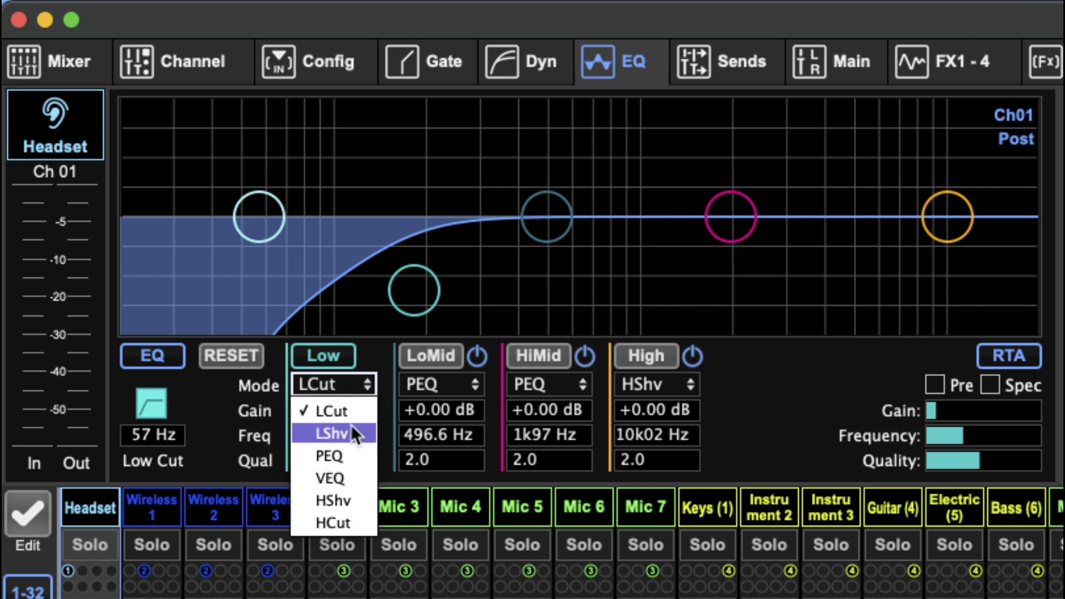
click(352, 501)
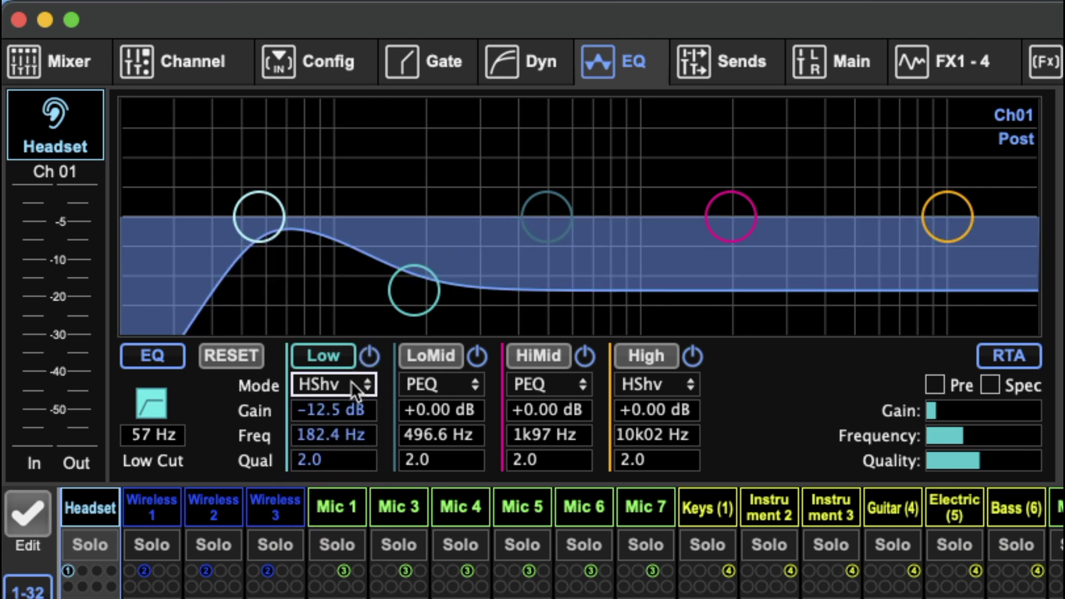
click(351, 383)
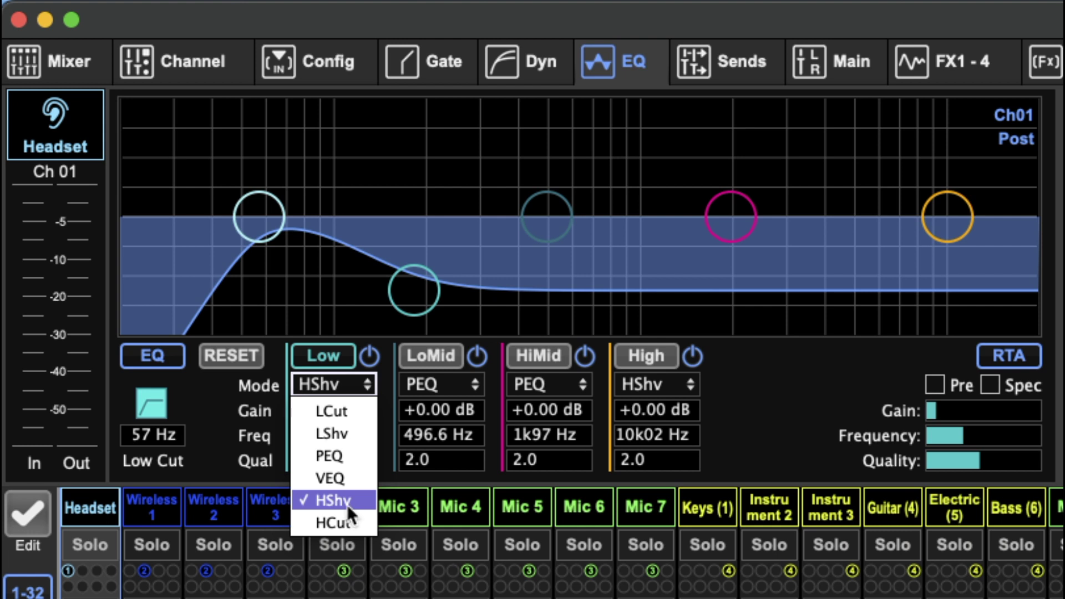
click(349, 521)
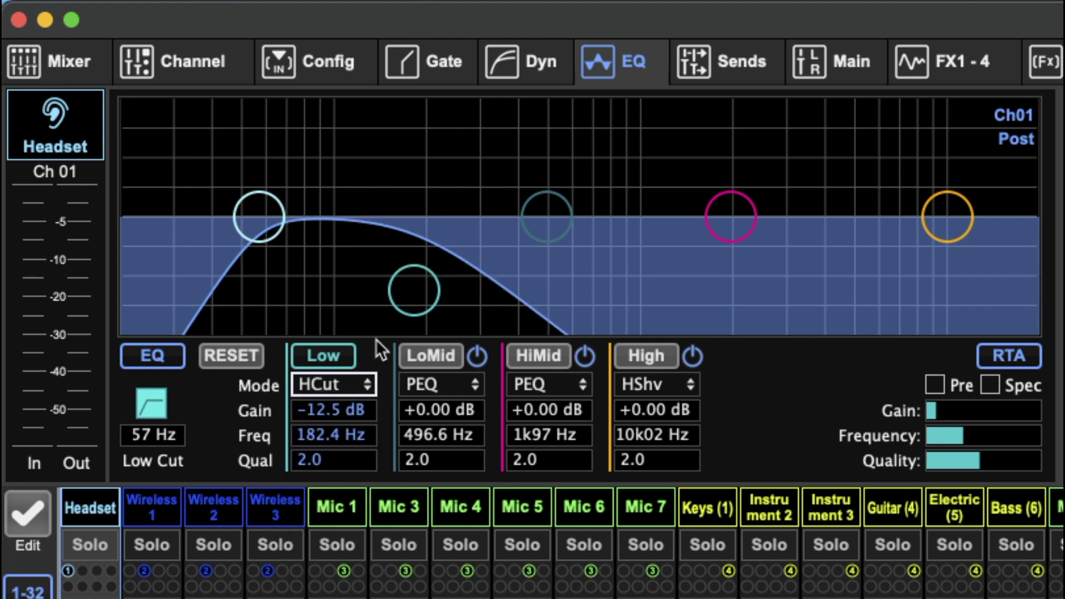
click(351, 385)
click(358, 450)
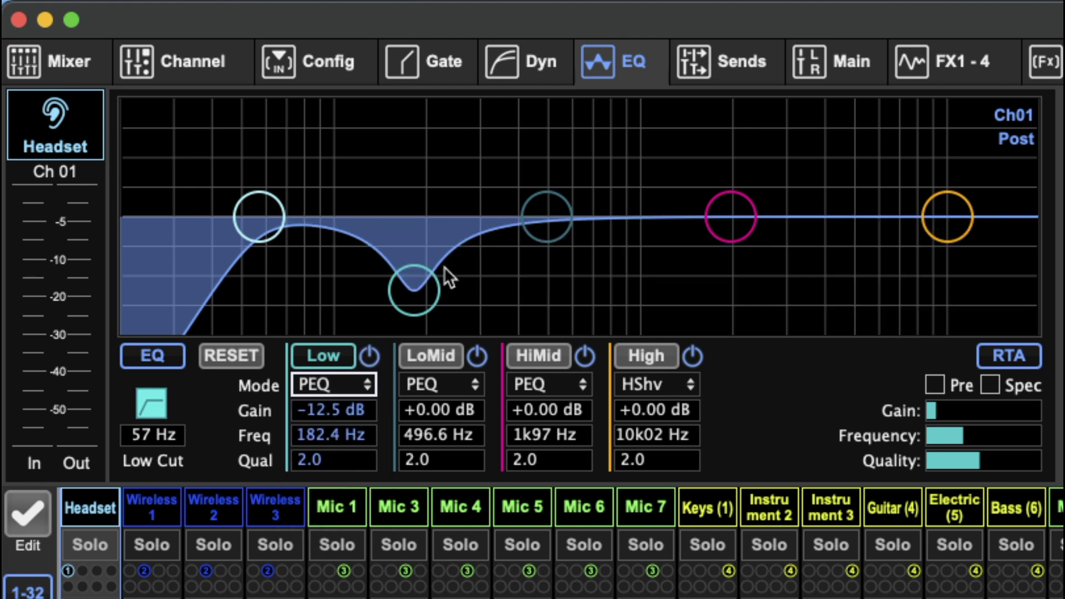
drag(414, 281, 391, 207)
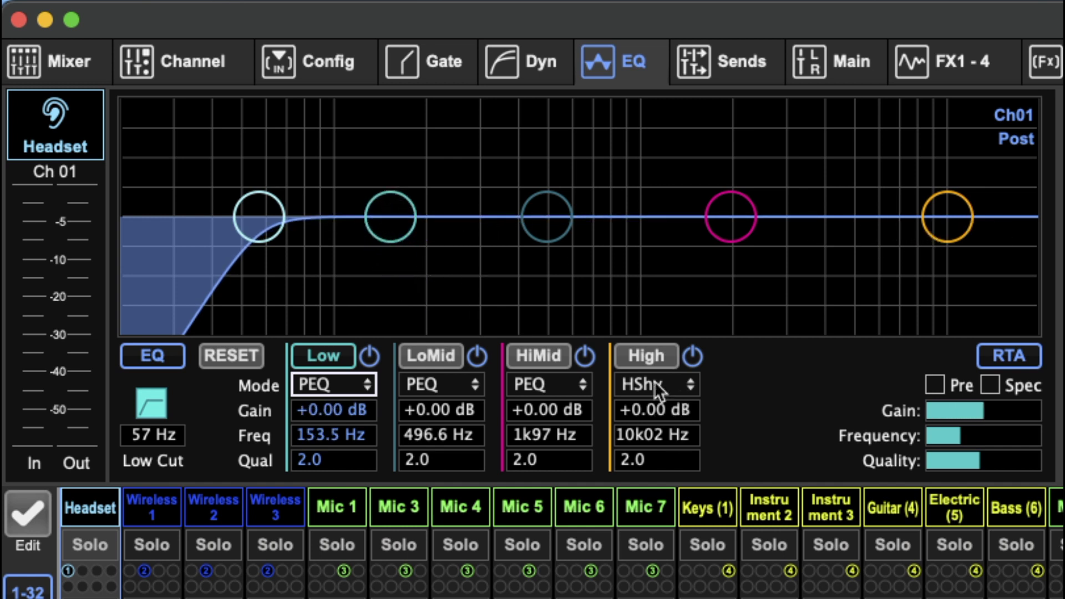
Pull the Low band into a dip and vary its Q back and forth
click(347, 410)
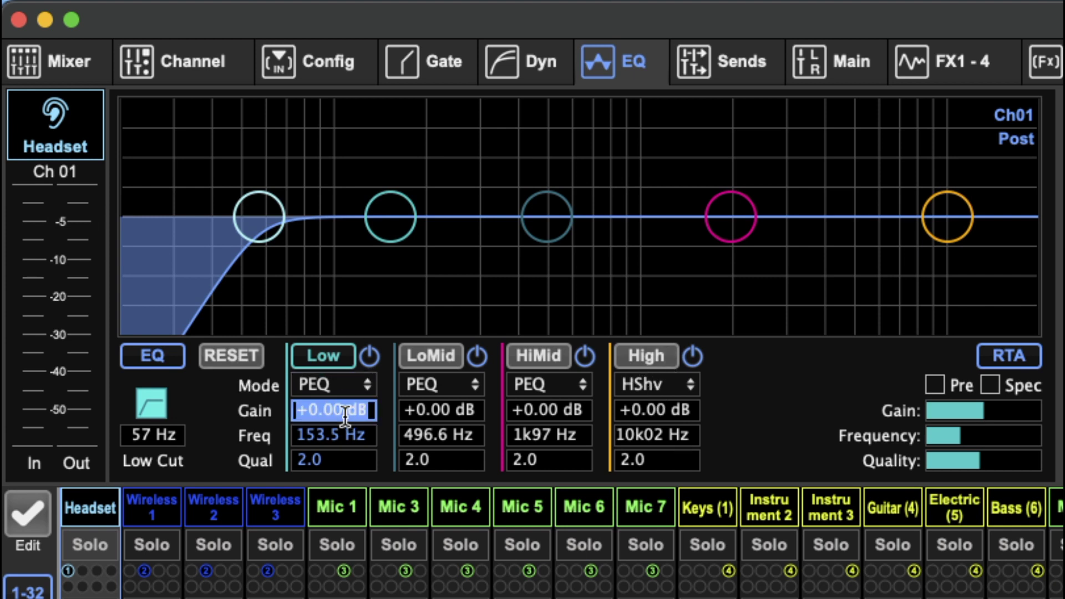
drag(388, 238, 394, 214)
scroll(390, 206, left, 3)
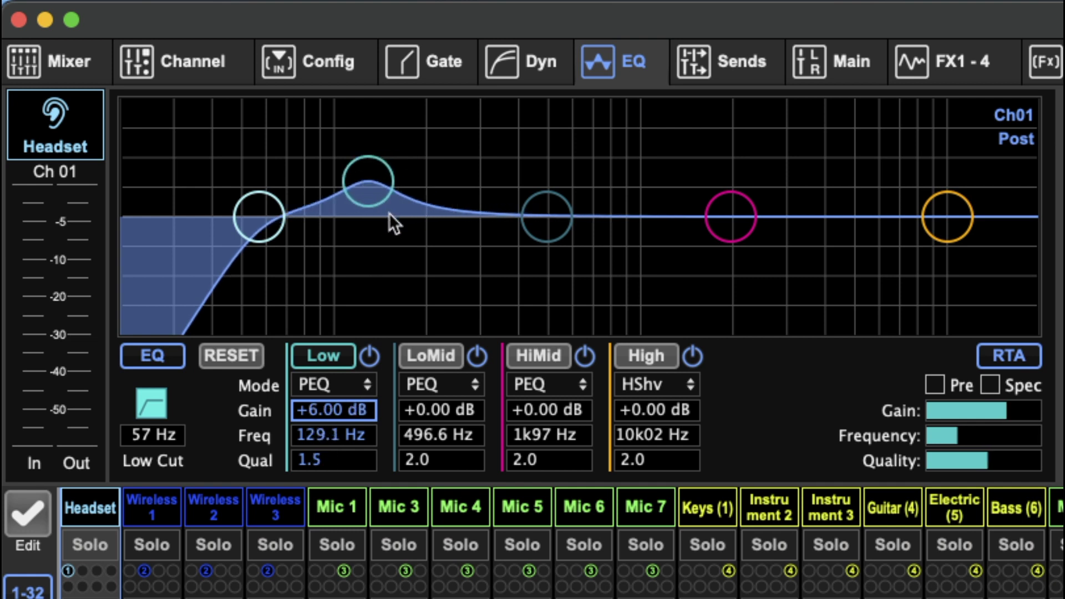
scroll(386, 205, up, 1)
scroll(386, 205, down, 3)
scroll(386, 205, up, 15)
scroll(385, 205, down, 2)
scroll(359, 196, up, 15)
scroll(359, 197, down, 17)
scroll(371, 198, down, 1)
scroll(371, 200, up, 14)
Raise the Low band into a boosted peak, edit its Q, and sweep its frequency
drag(386, 198, 391, 280)
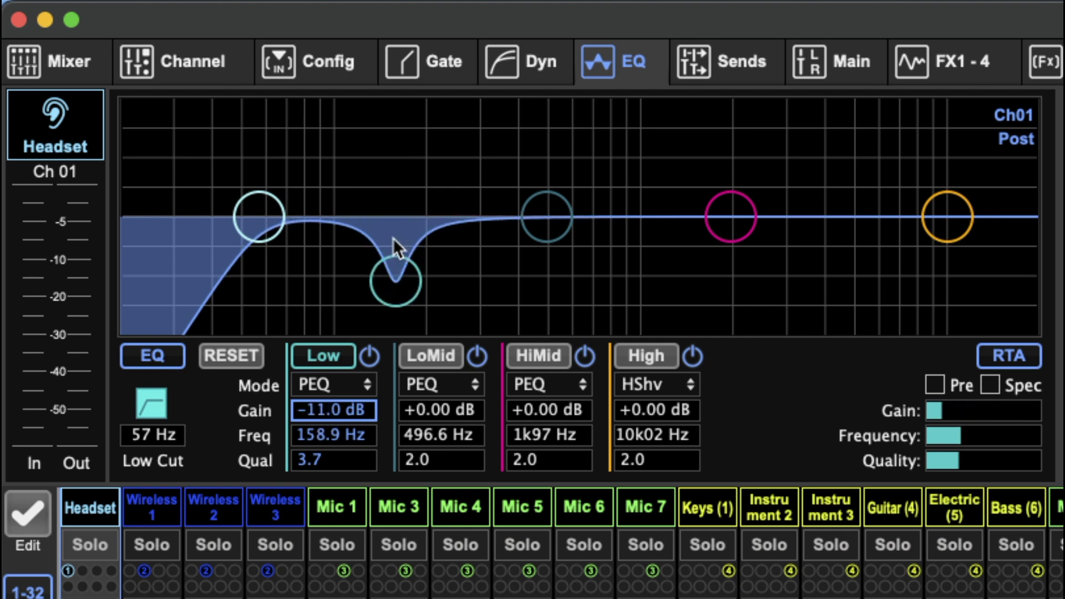
scroll(395, 282, up, 2)
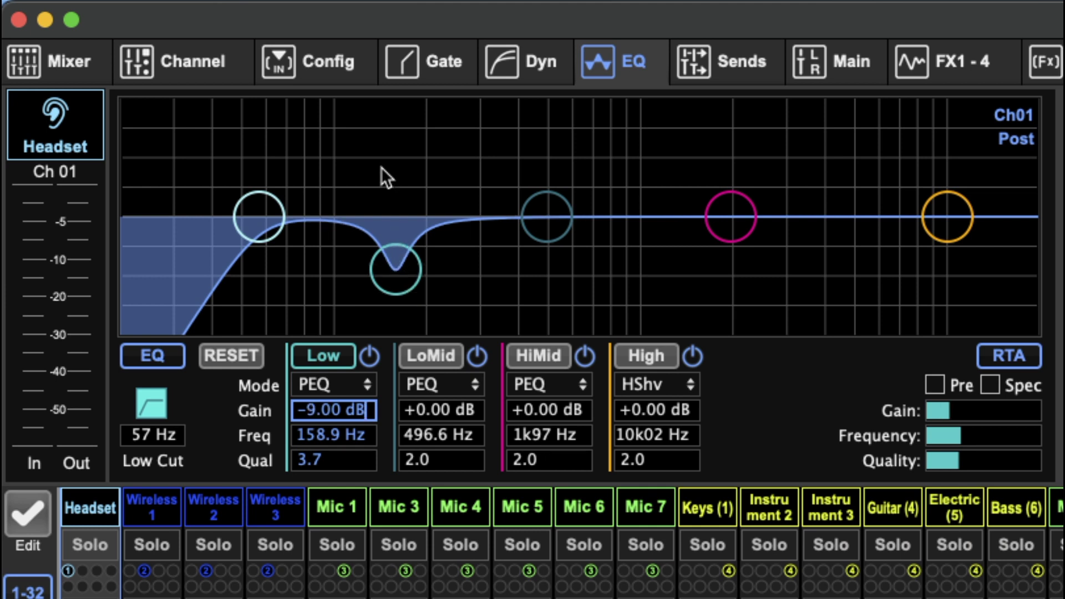
drag(381, 168, 372, 149)
click(337, 460)
double_click(350, 461)
key(shift+Tab)
drag(362, 132, 313, 205)
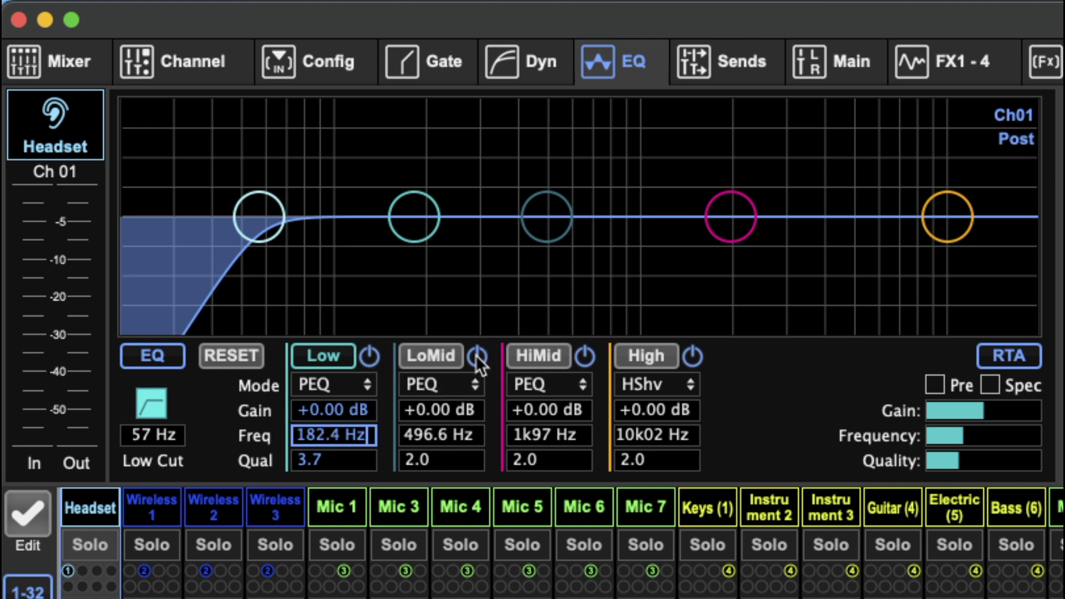
Test the Low band as a -8.50 dB low shelf and vary its Q
click(335, 382)
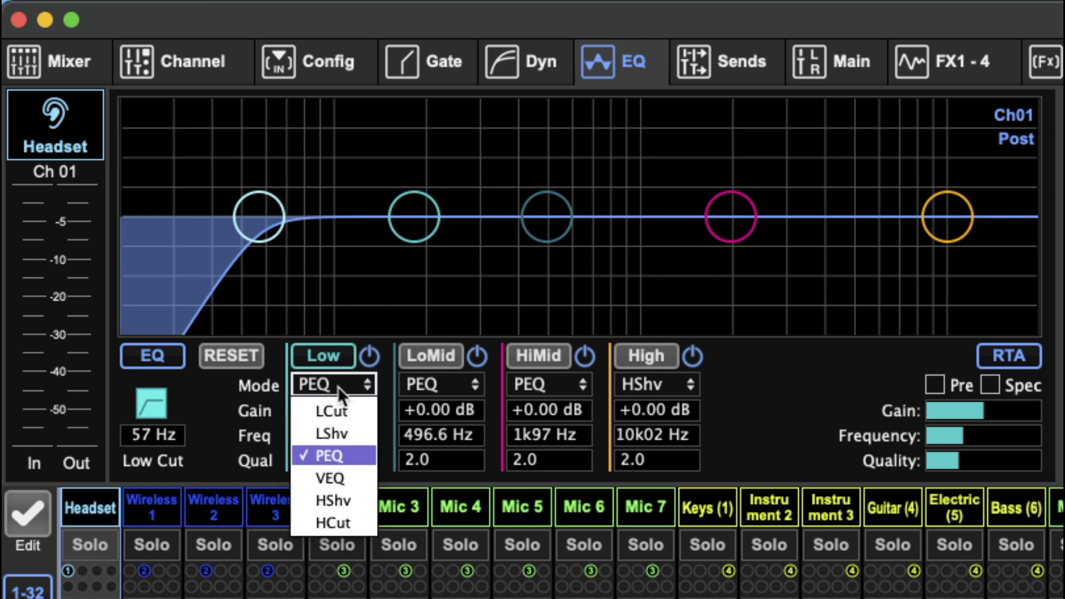
click(344, 433)
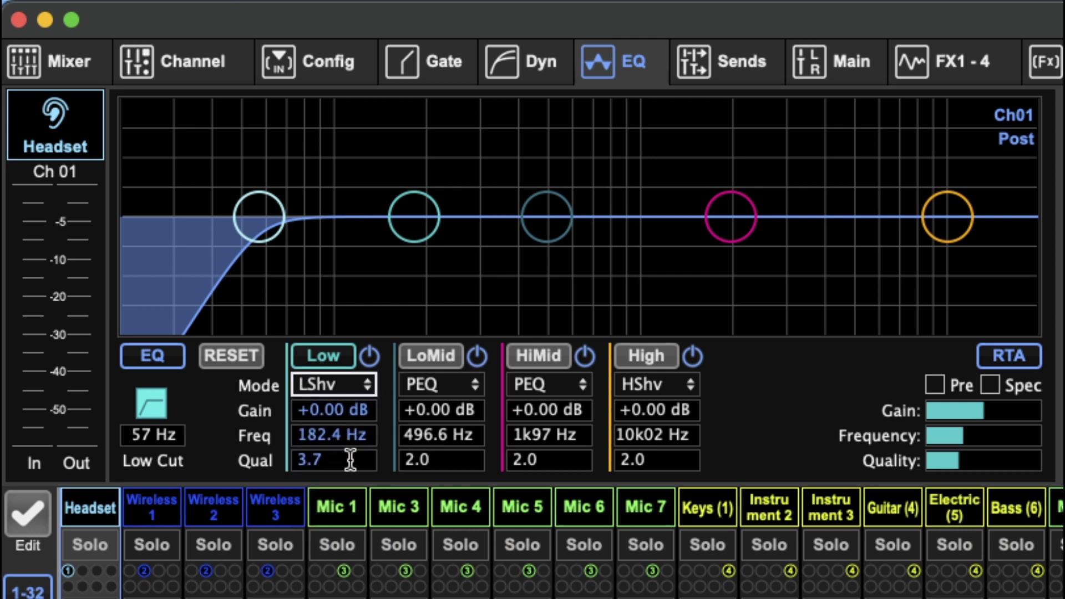
drag(412, 226, 432, 273)
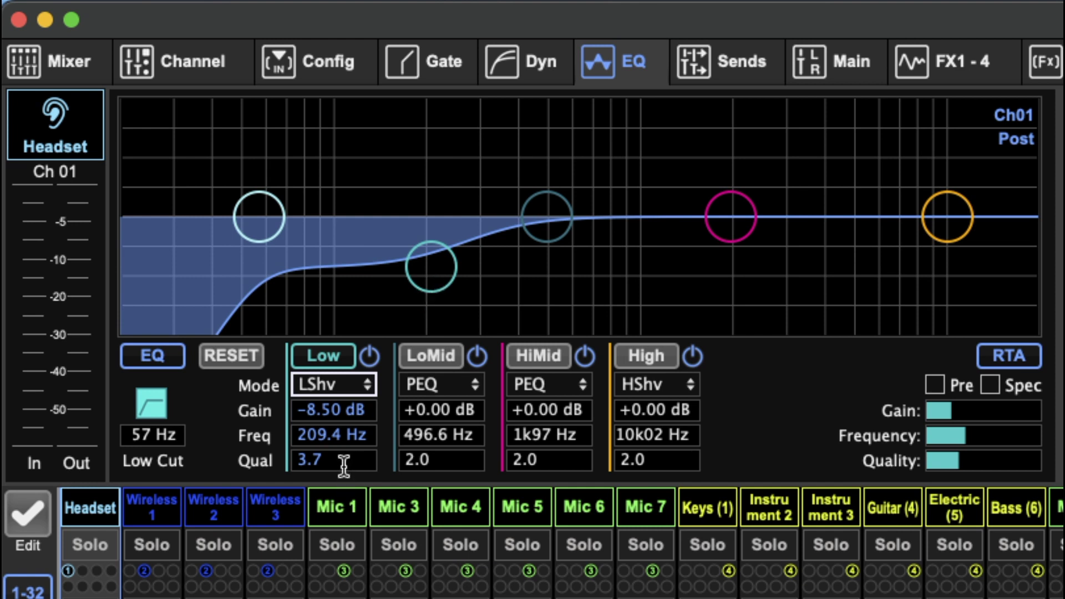
scroll(422, 269, up, 5)
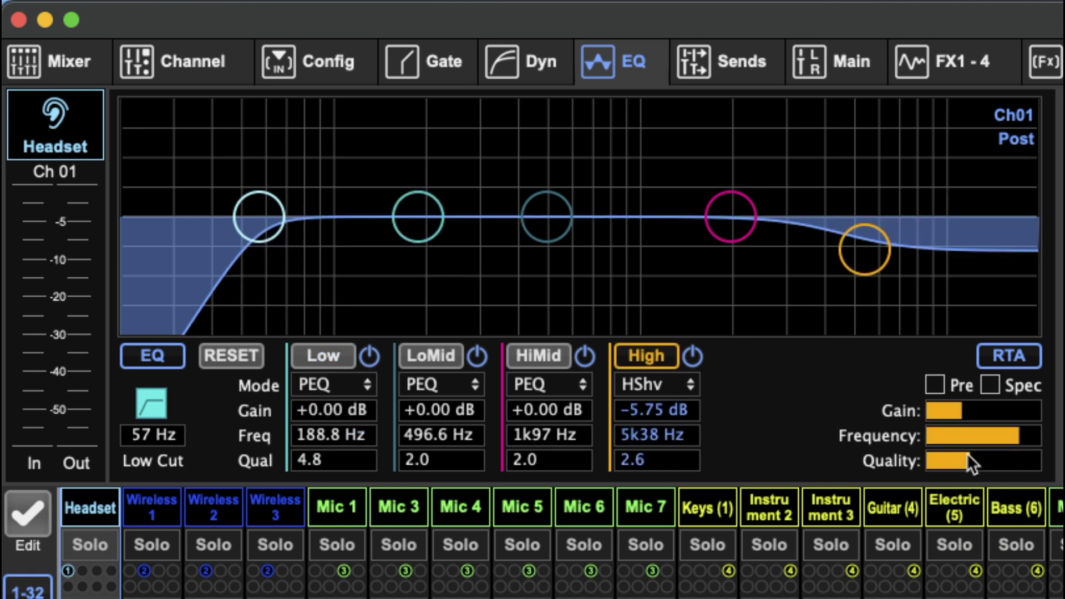
scroll(969, 456, up, 5)
scroll(969, 456, down, 6)
scroll(967, 454, down, 6)
scroll(967, 454, up, 2)
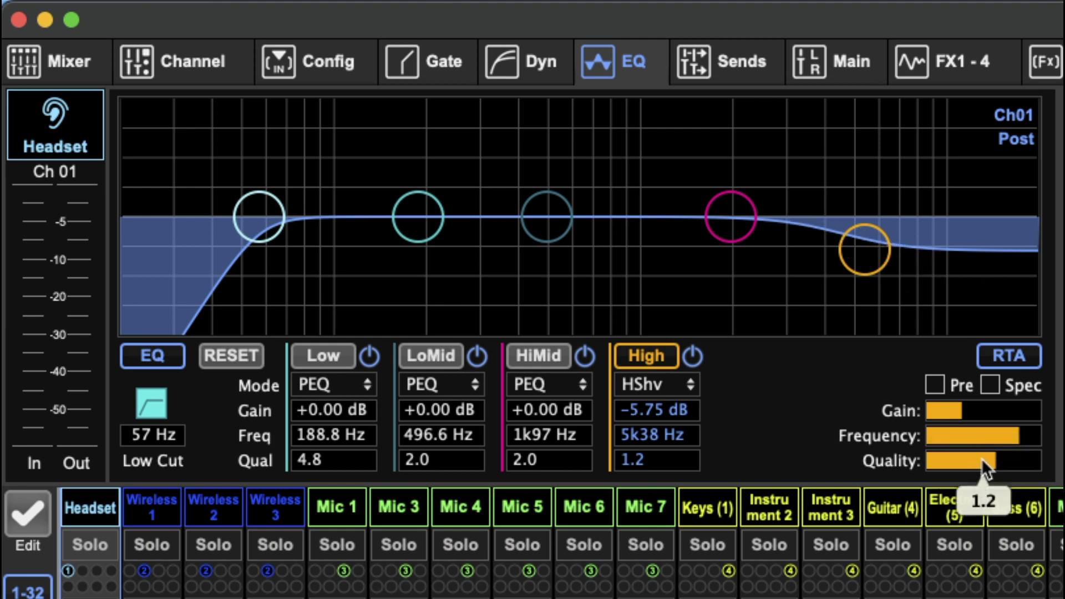
Set the High shelf to Q 3.1 and lower it to about -10.7 dB
scroll(983, 458, up, 3)
drag(947, 462, 898, 463)
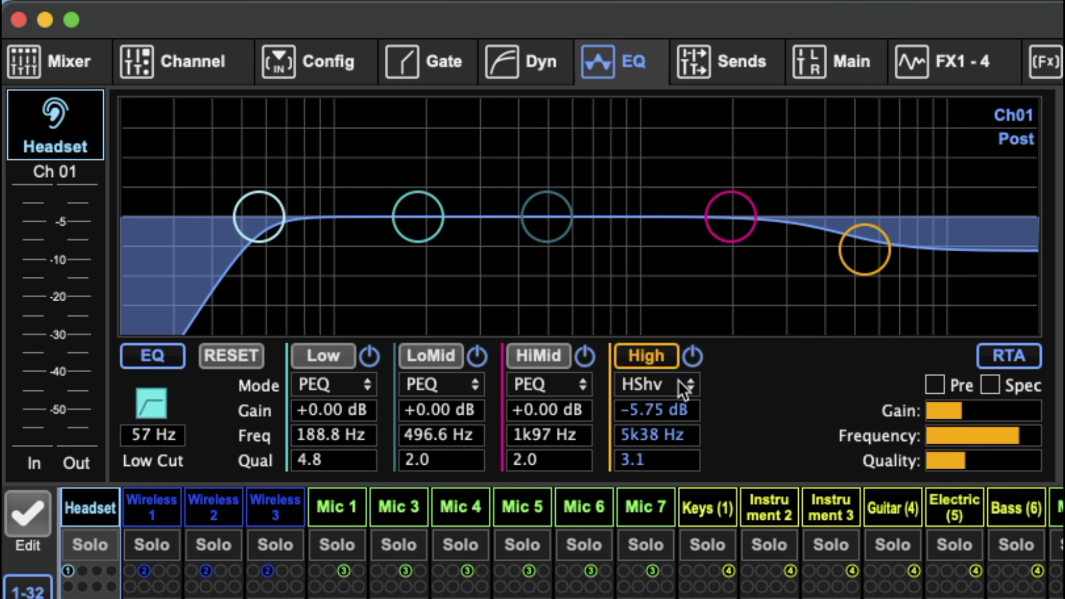
drag(869, 259, 831, 281)
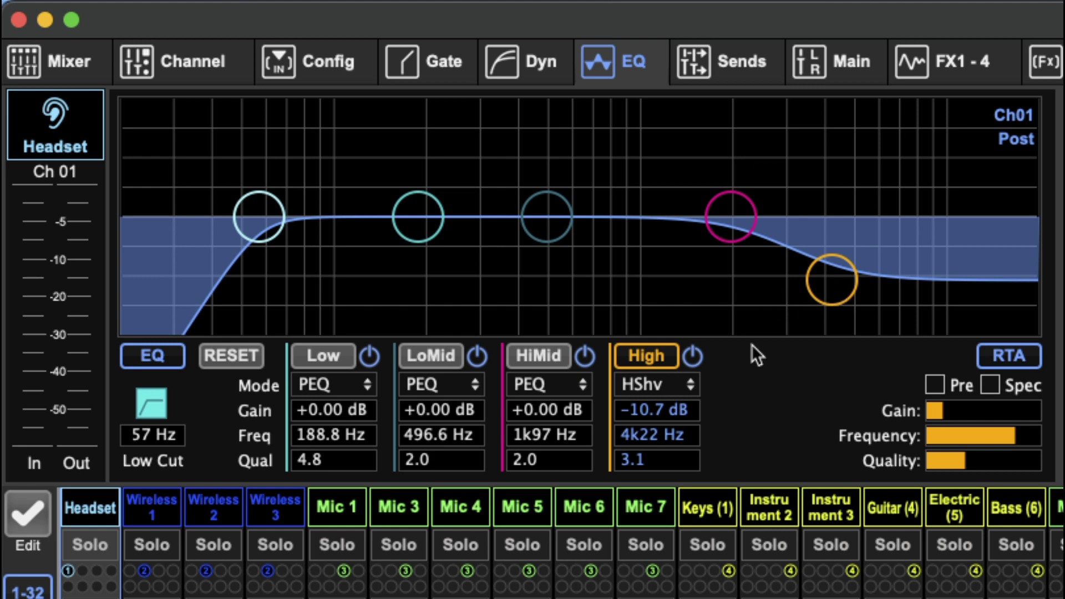
Switch the High band from HShv to HCut and settle its frequency at 4k68 Hz
click(643, 384)
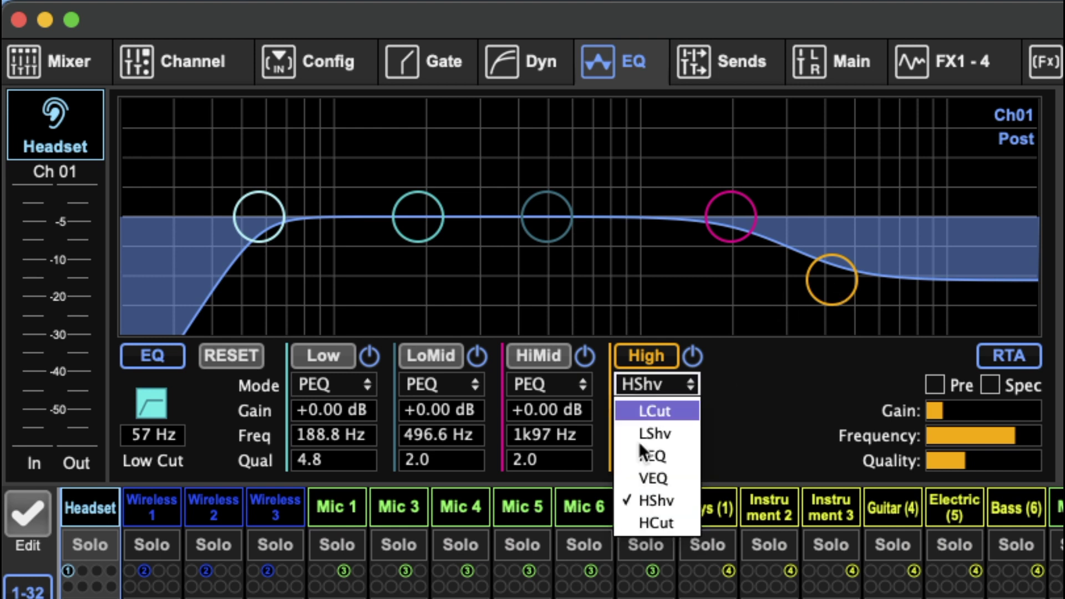
click(666, 523)
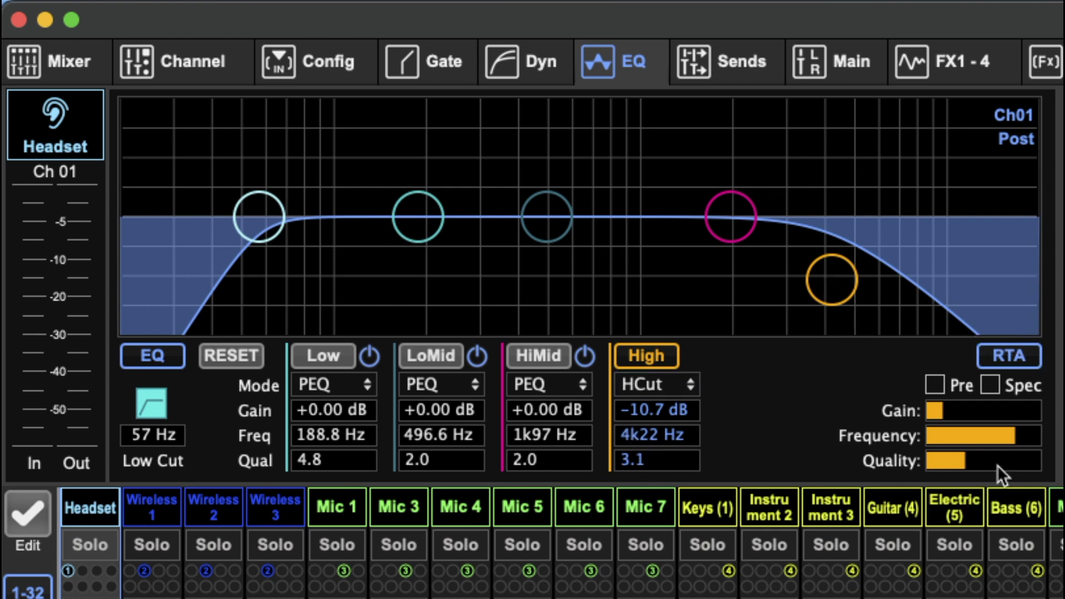
mouse_move(997, 465)
drag(842, 286, 875, 285)
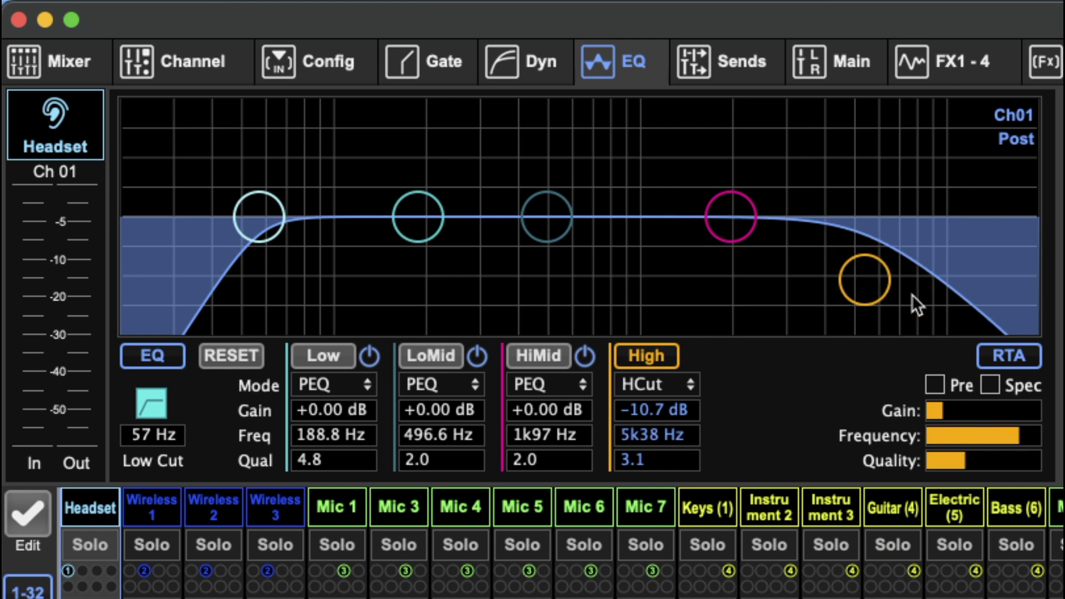
mouse_move(997, 411)
mouse_move(950, 414)
mouse_down()
mouse_move(1036, 412)
mouse_move(951, 412)
mouse_up()
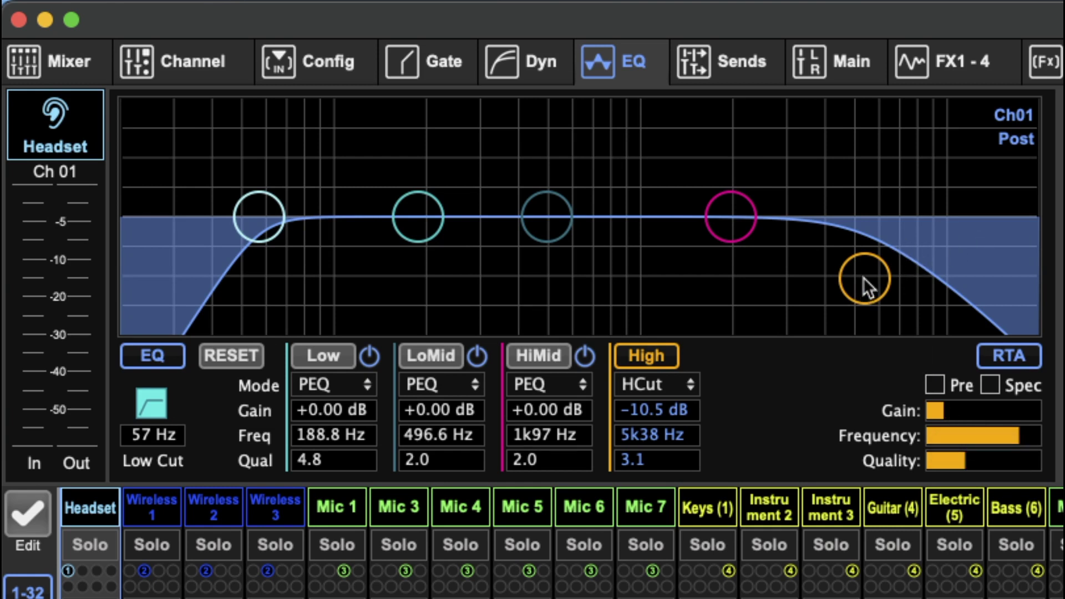
drag(863, 278, 844, 293)
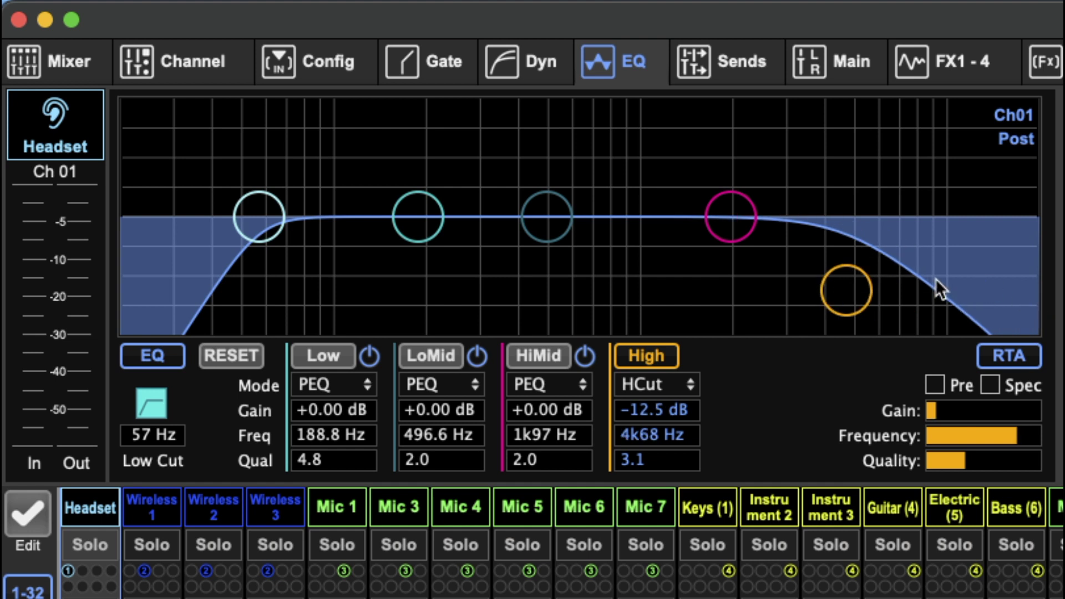
Toggle the RTA and its Pre option, leaving the analyser running post-EQ
click(999, 356)
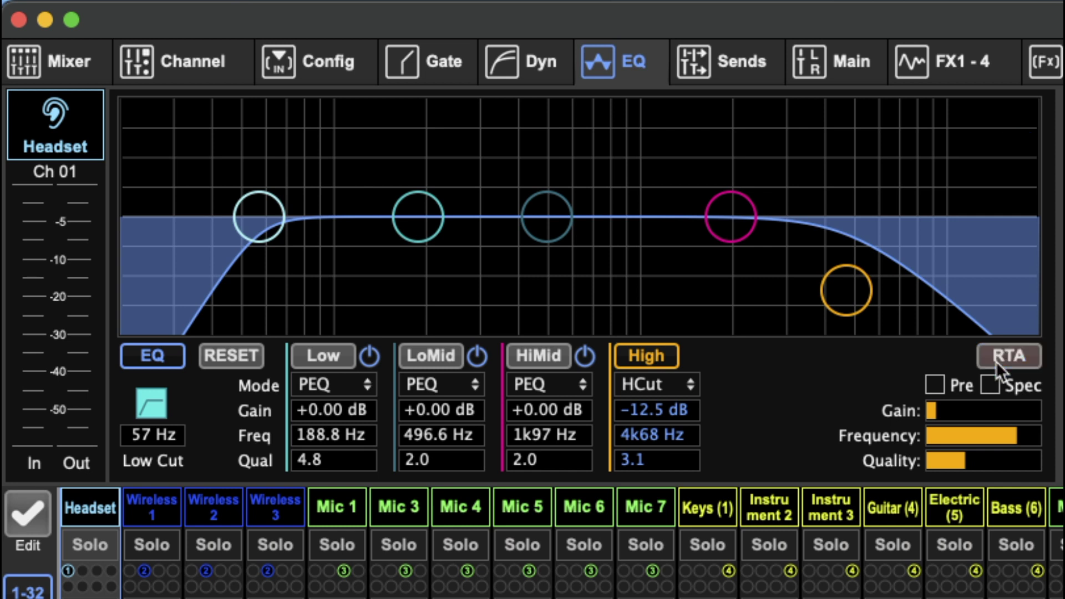
click(1007, 356)
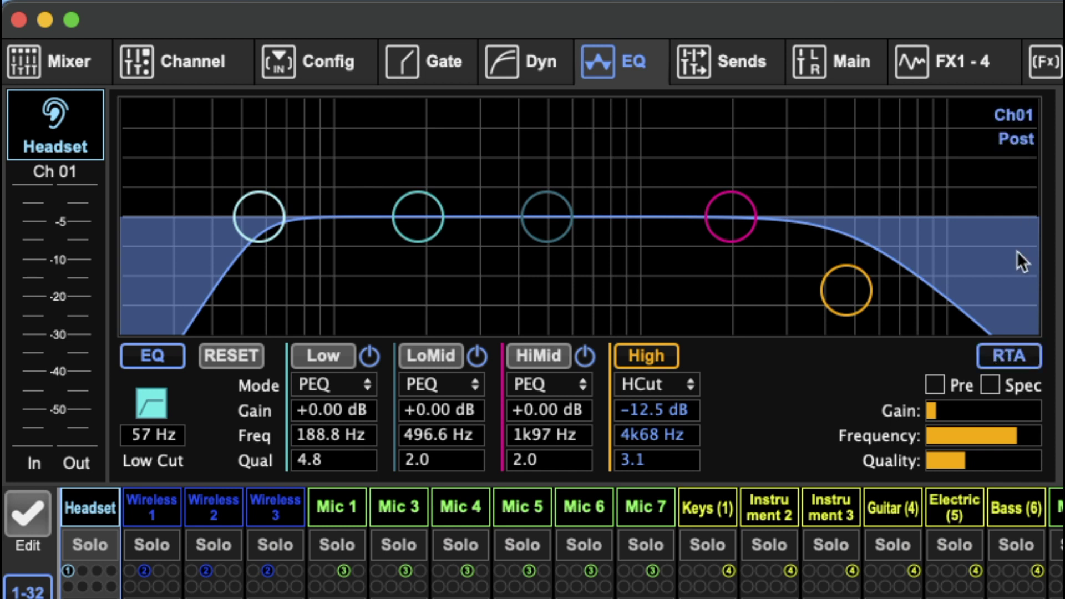
click(937, 385)
click(937, 384)
click(1006, 355)
click(1006, 355)
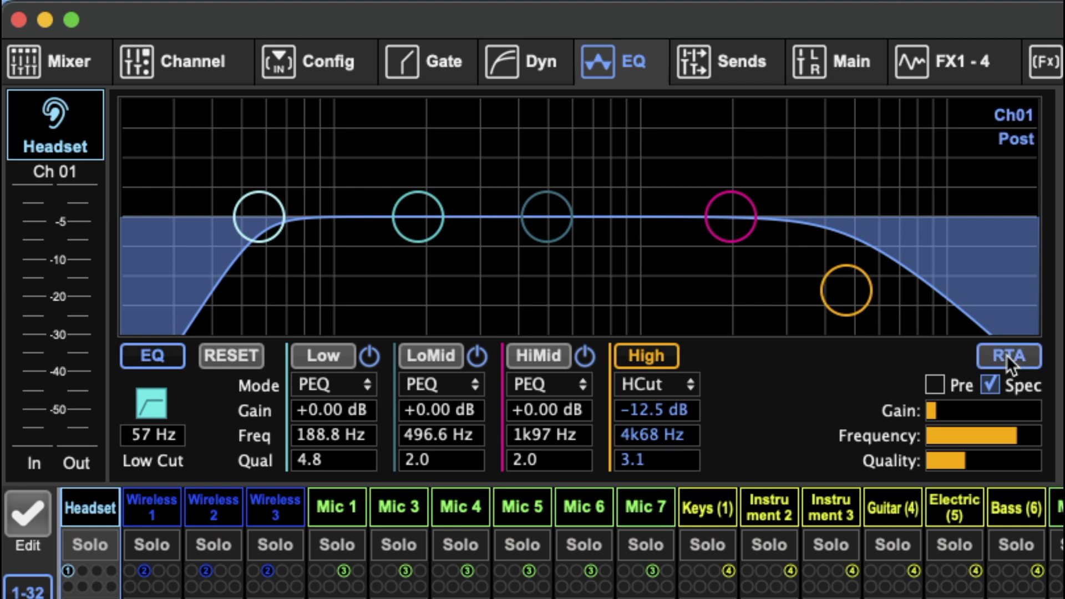